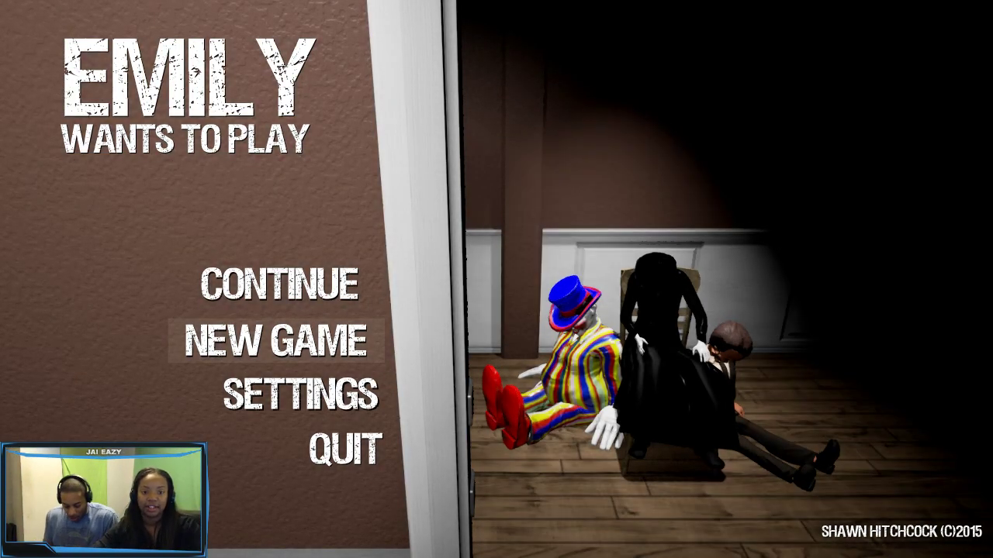
- Start a new game from the main menu and wait in the hallway facing the figure
{"action": "left_click", "coordinate": [276, 339]}
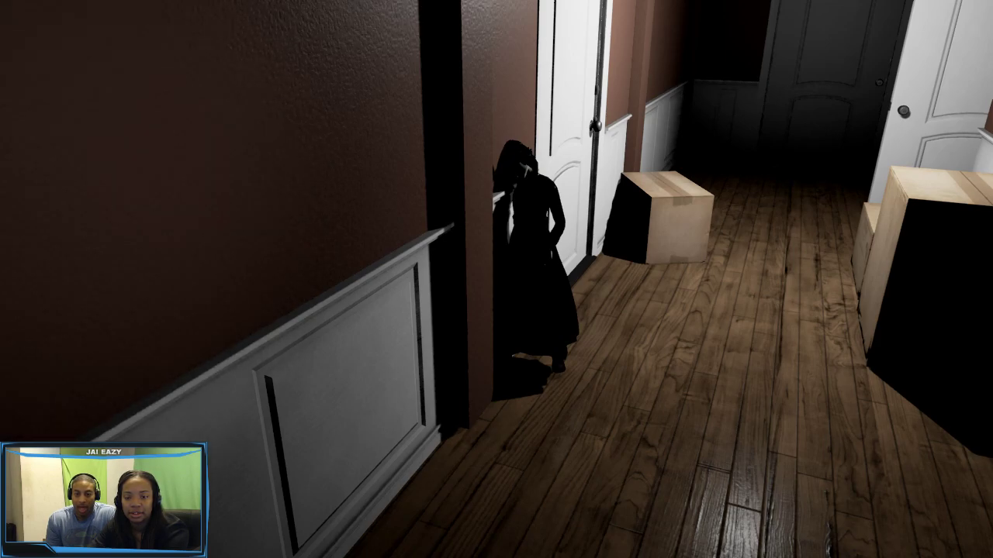
- Walk forward twice toward the motionless girl beside the doorway
{"action": "key", "text": "w"}
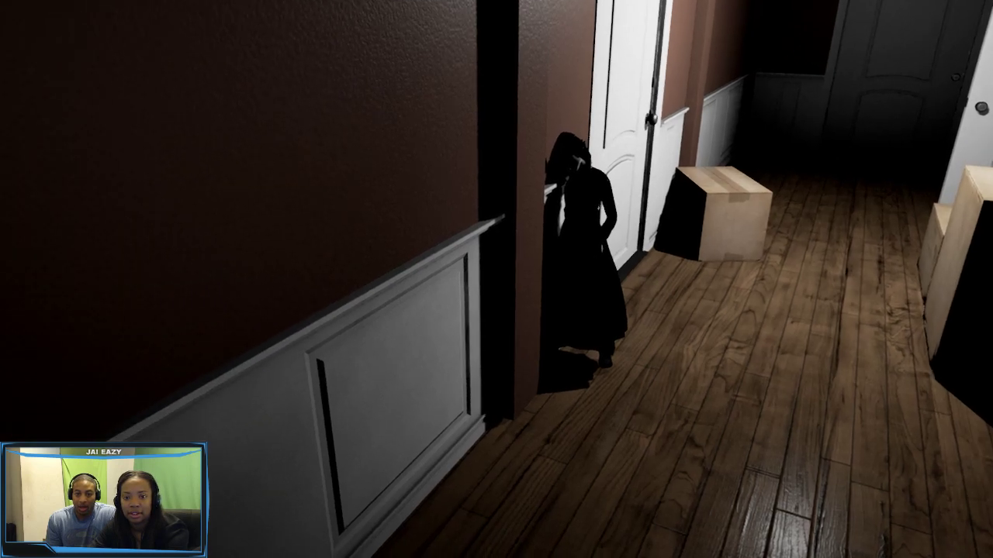
{"action": "key", "text": "w"}
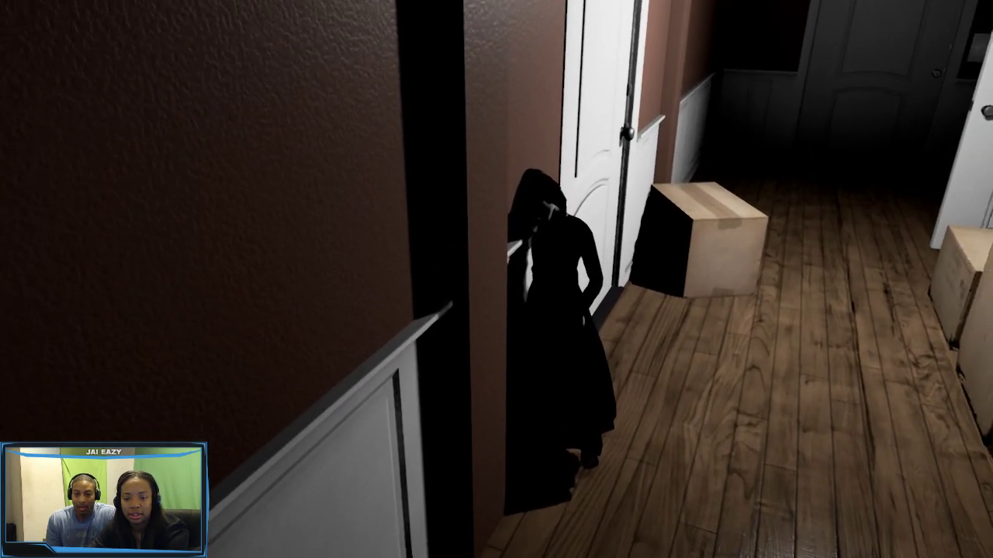